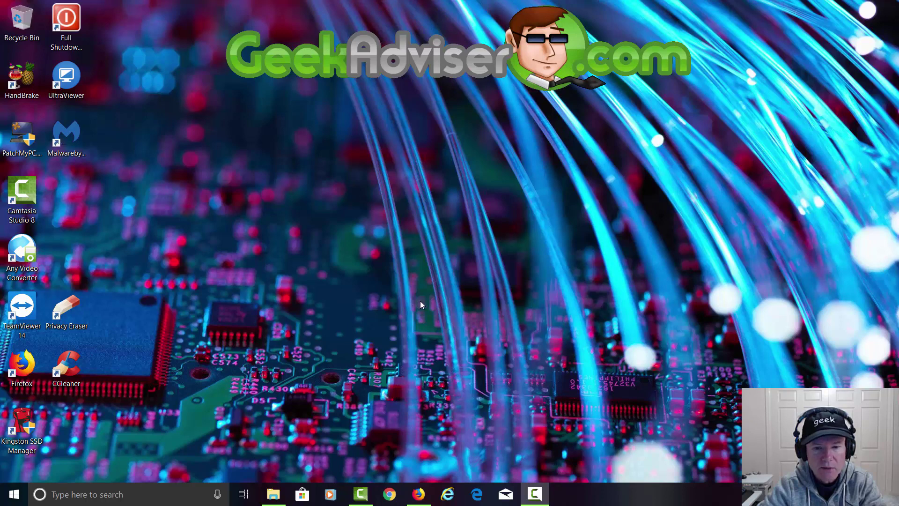
# - Download OemKey.exe (1.4 MB) from NeoSmart's OEM Product Key Tool page, leaving the form blank
pyautogui.click(421, 495)
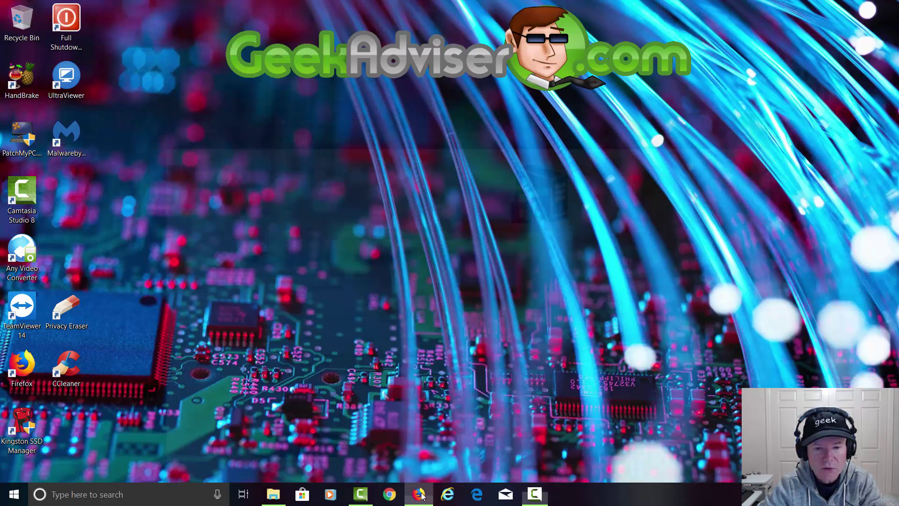
pyautogui.scroll(3, 427, 414)
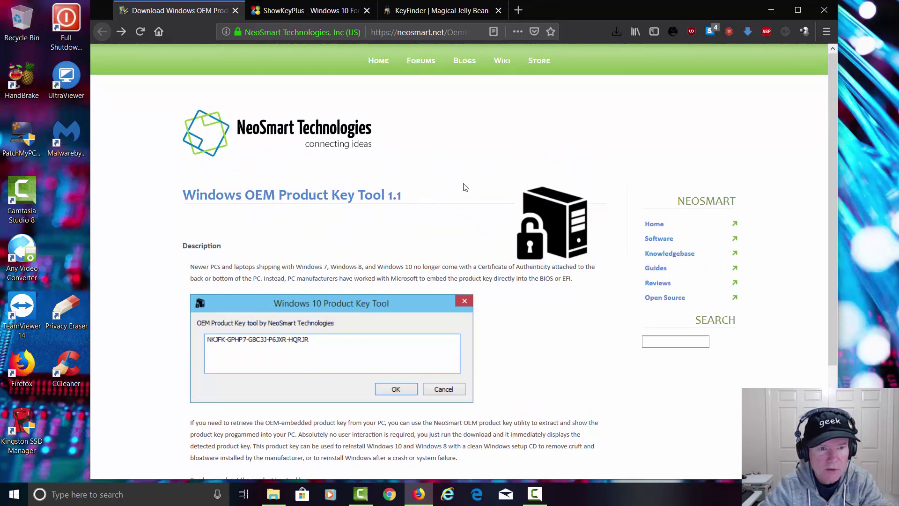
pyautogui.scroll(-1, 281, 149)
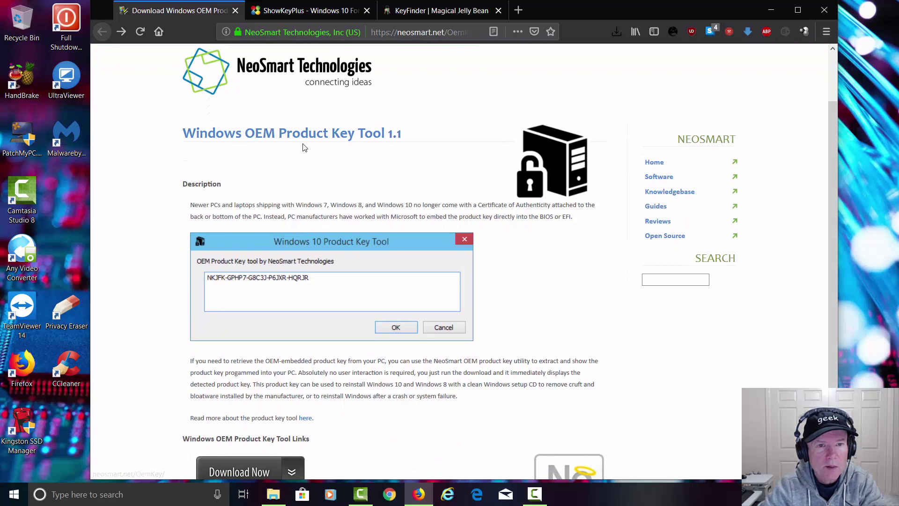
pyautogui.scroll(-2, 518, 270)
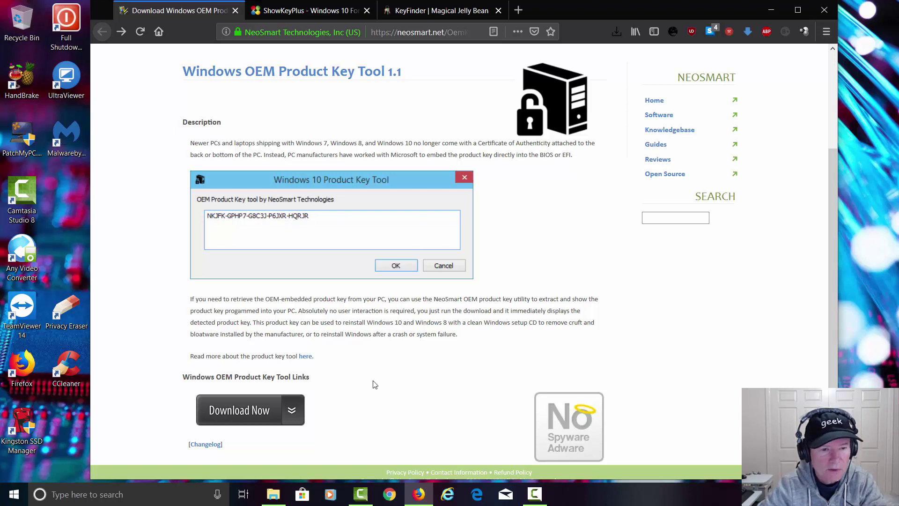
pyautogui.click(253, 410)
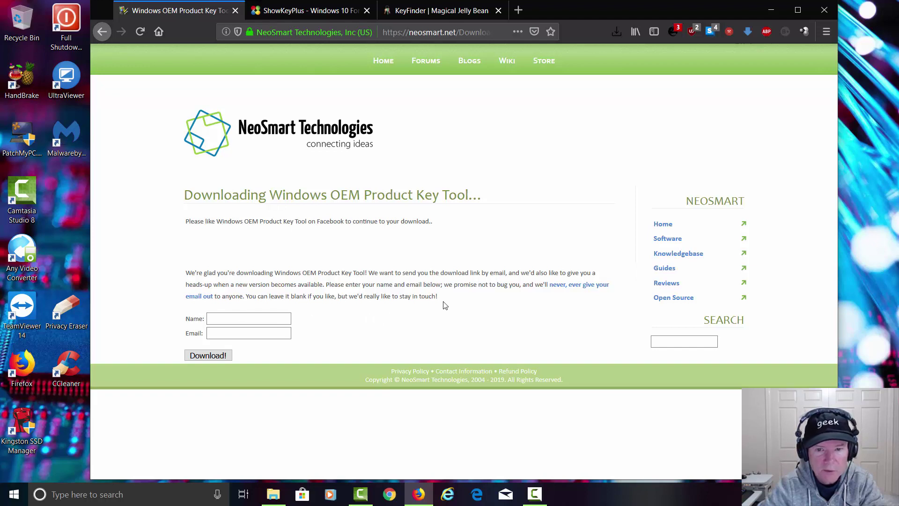
pyautogui.click(210, 355)
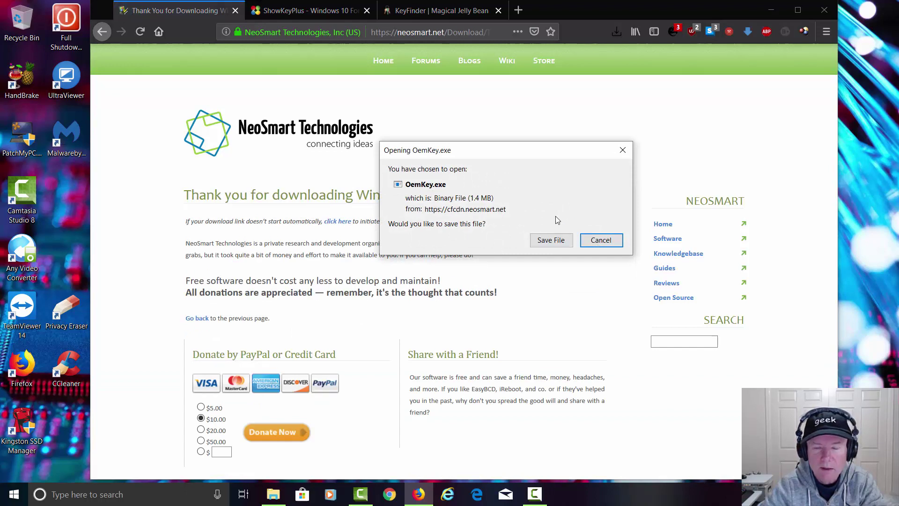
pyautogui.click(555, 242)
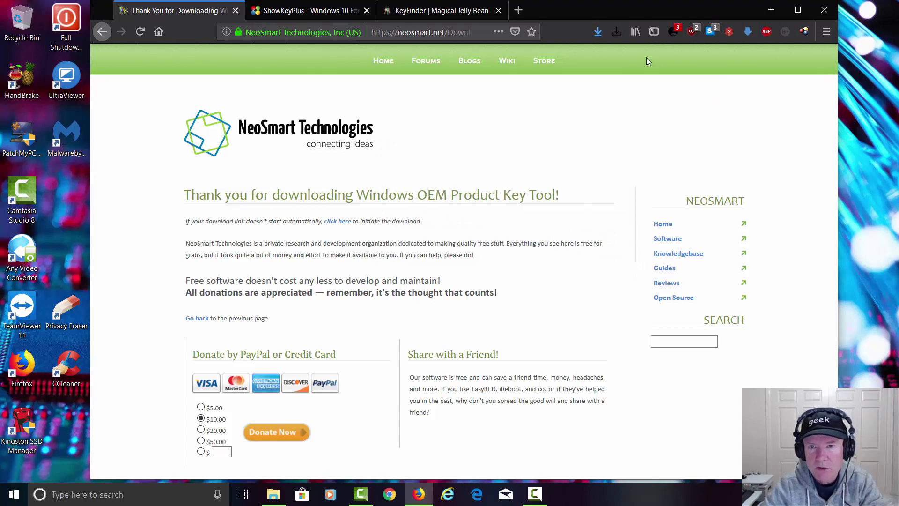
# - Run OemKey.exe from the Downloads folder and dismiss its no-embedded-key message
pyautogui.click(273, 494)
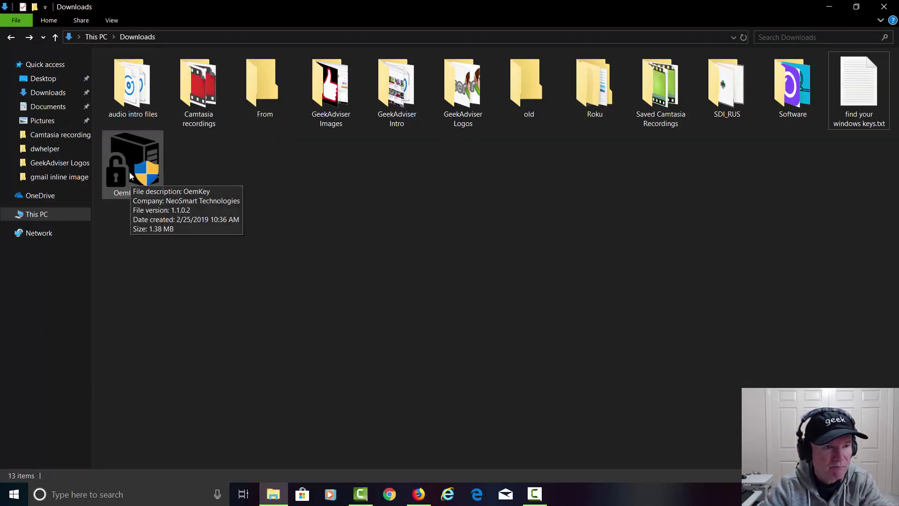
pyautogui.click(43, 98)
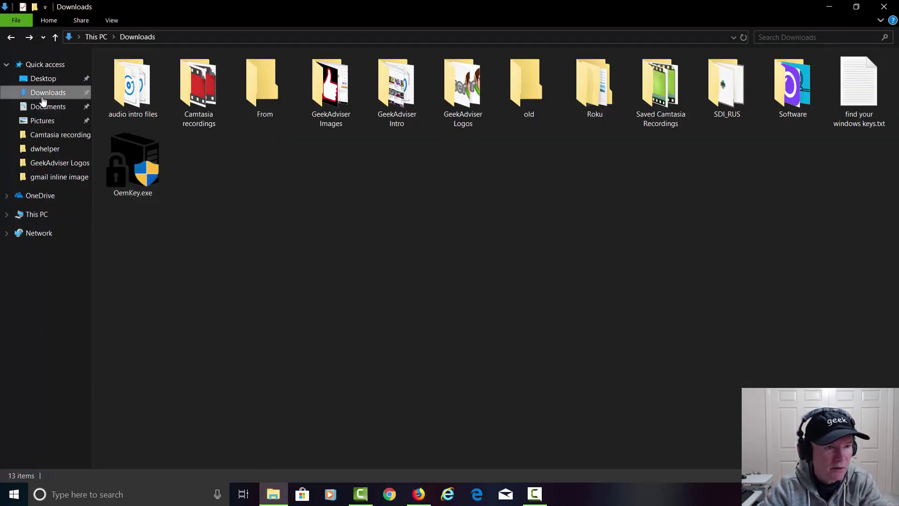
pyautogui.doubleClick(144, 188)
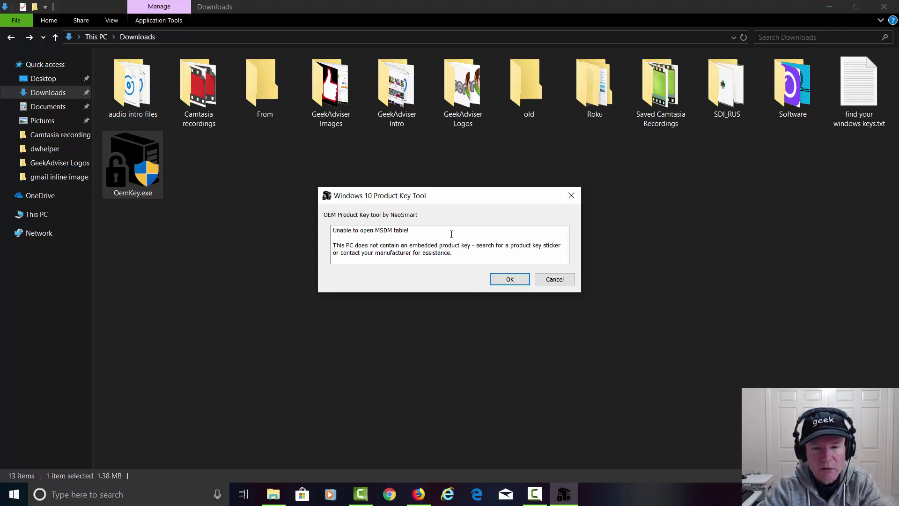
pyautogui.click(560, 280)
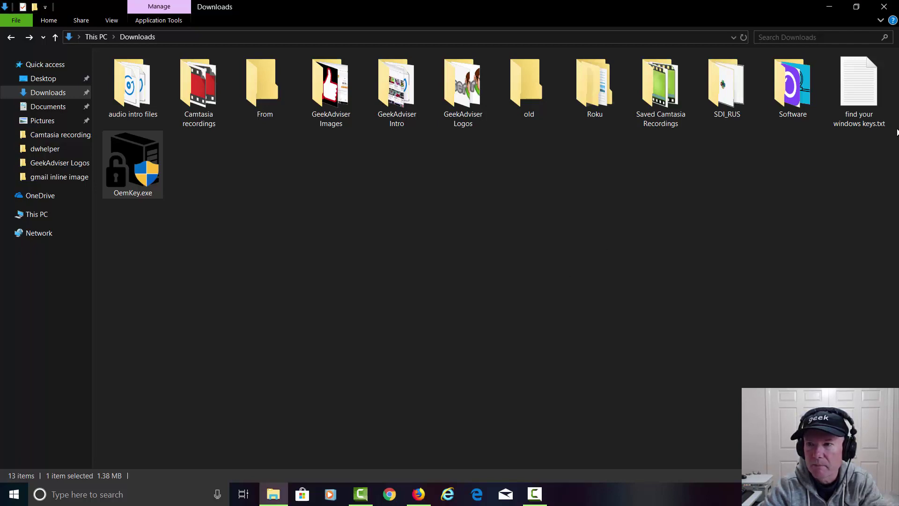
# - Close the Downloads window and read through the ShowKeyPlus forum post
pyautogui.click(893, 10)
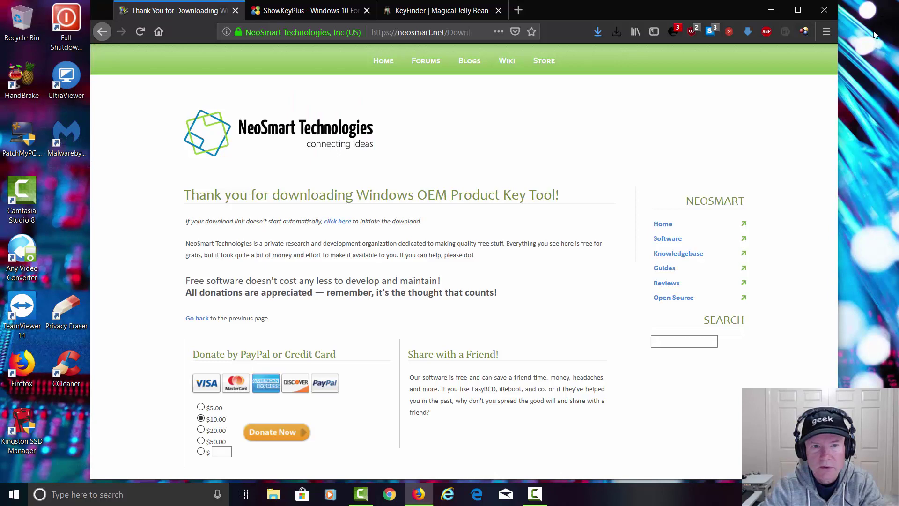
pyautogui.click(299, 11)
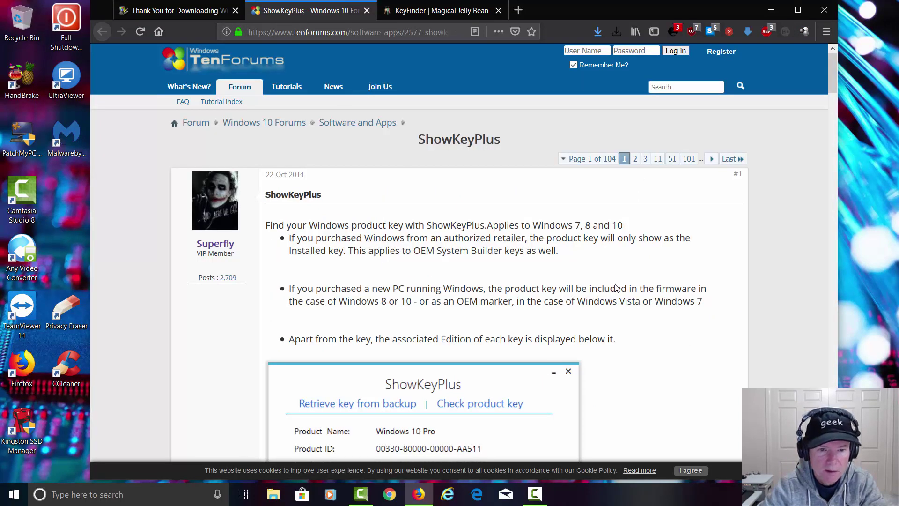
pyautogui.scroll(-4, 537, 246)
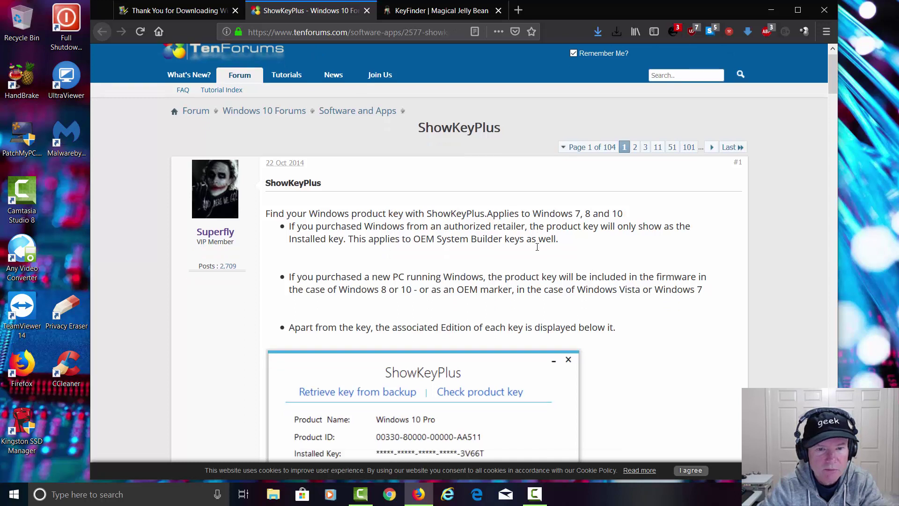
pyautogui.scroll(-1, 537, 247)
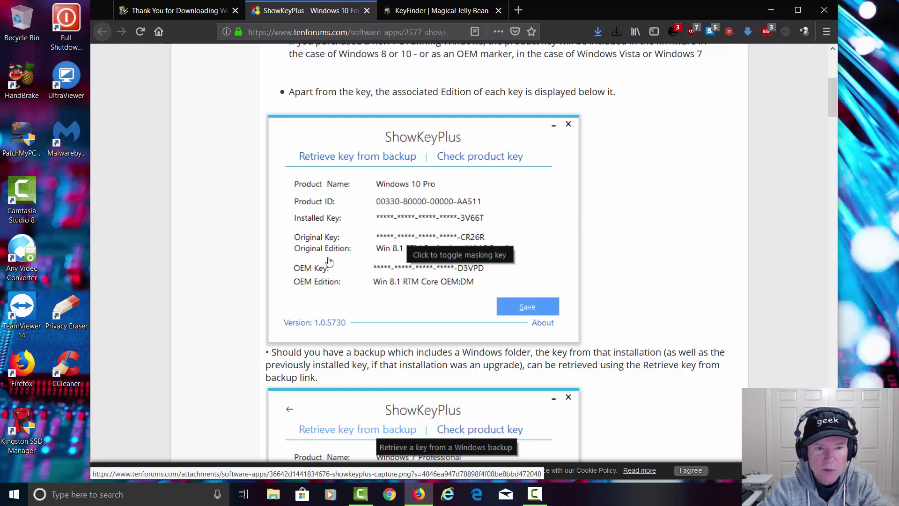
pyautogui.scroll(-4, 522, 227)
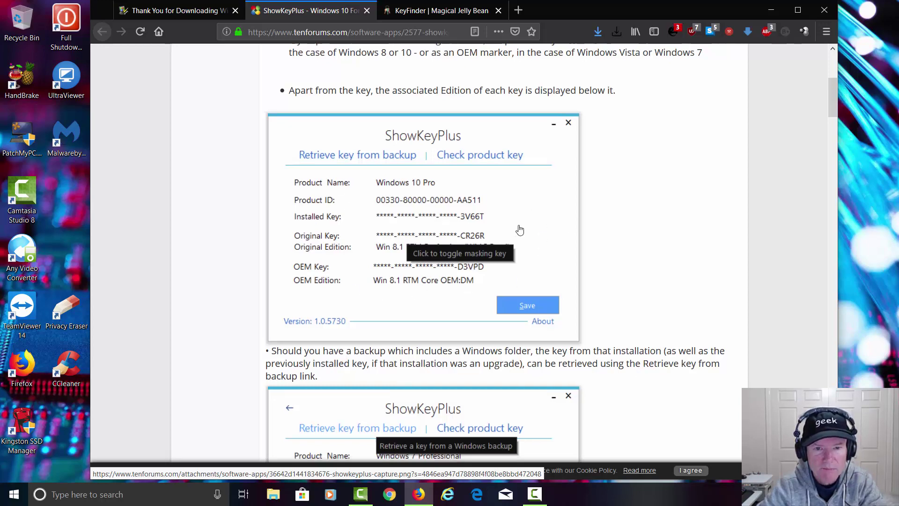
pyautogui.scroll(-2, 520, 229)
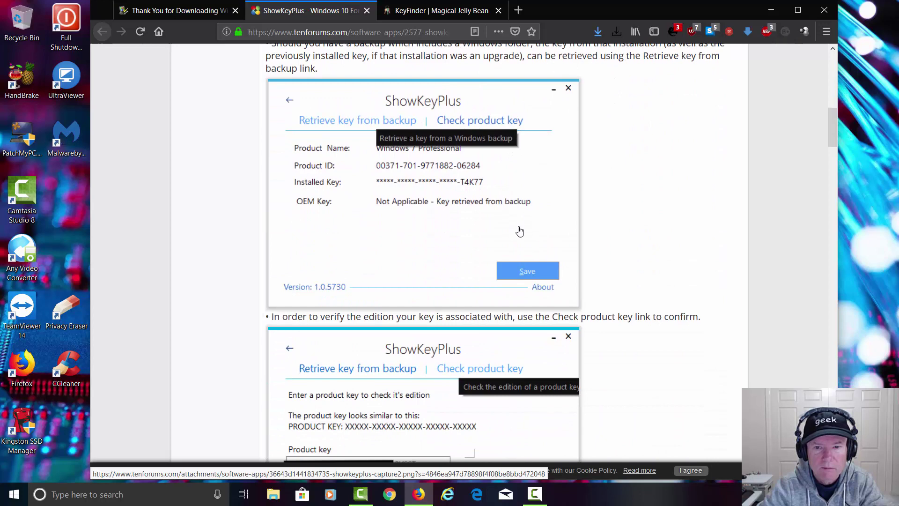
pyautogui.scroll(-9, 520, 231)
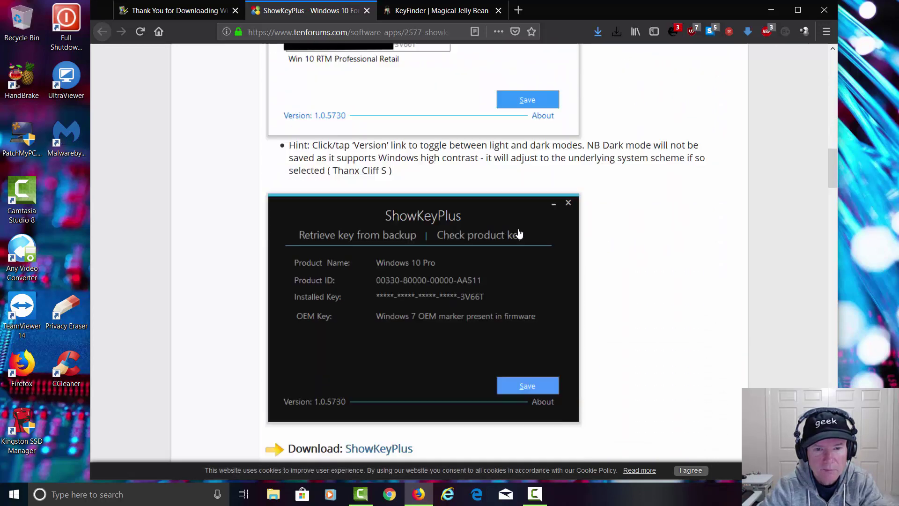
pyautogui.scroll(-7, 519, 233)
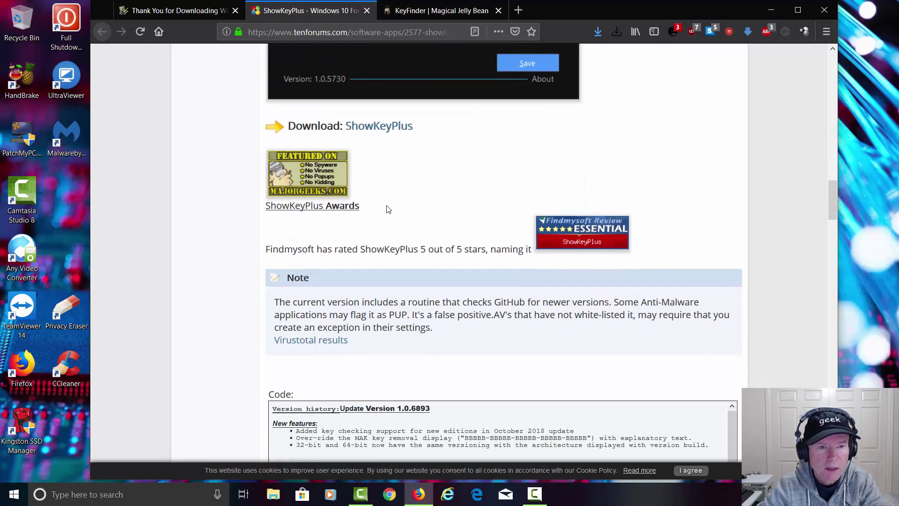
# - Follow the post's ShowKeyPlus download badge, which leads to TenForums' login-required page
pyautogui.click(309, 178)
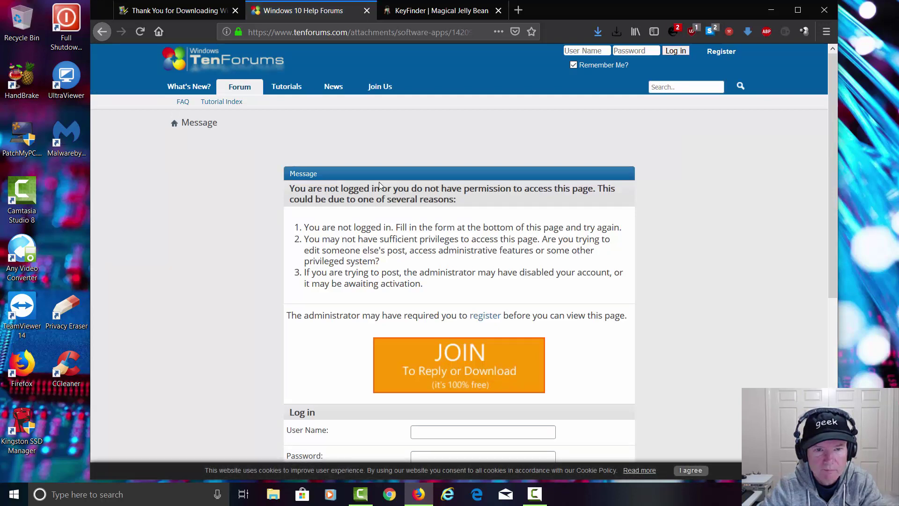
pyautogui.scroll(-5, 379, 182)
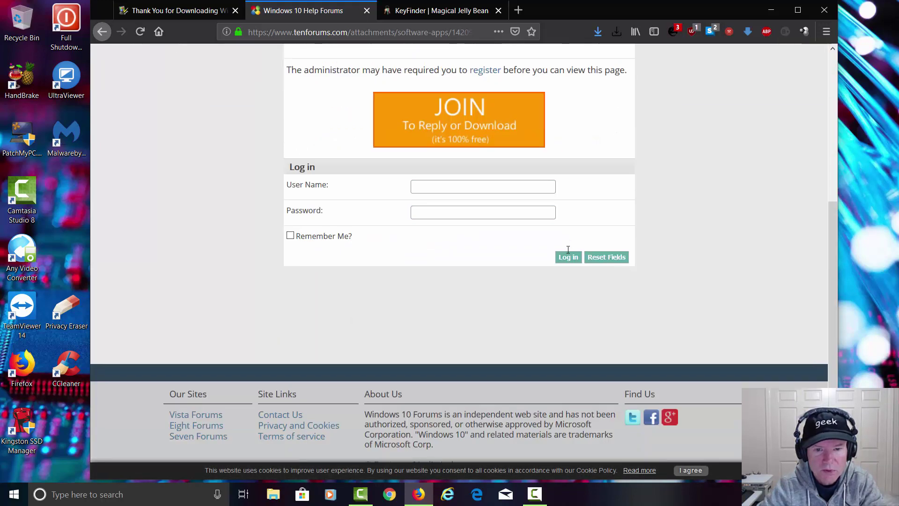
pyautogui.scroll(5, 568, 253)
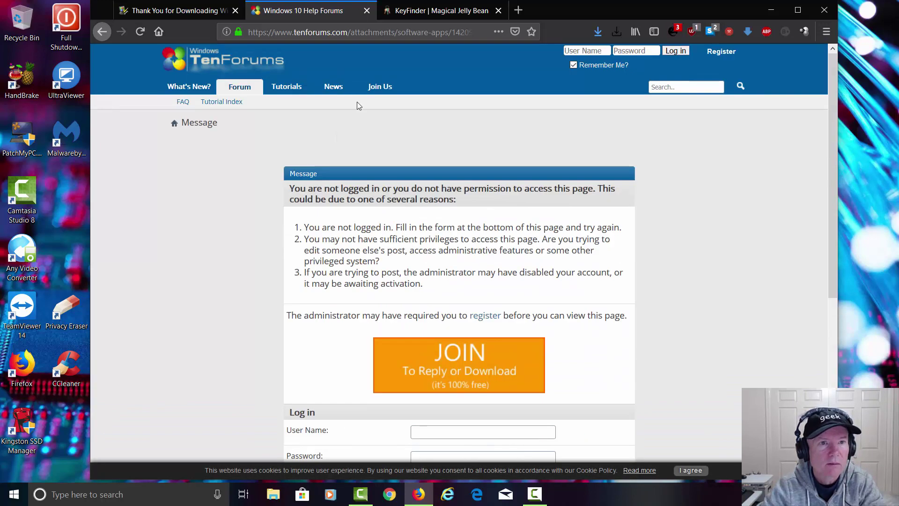
pyautogui.click(333, 32)
# - Load the majorgeeks.com website
pyautogui.write('majorge')
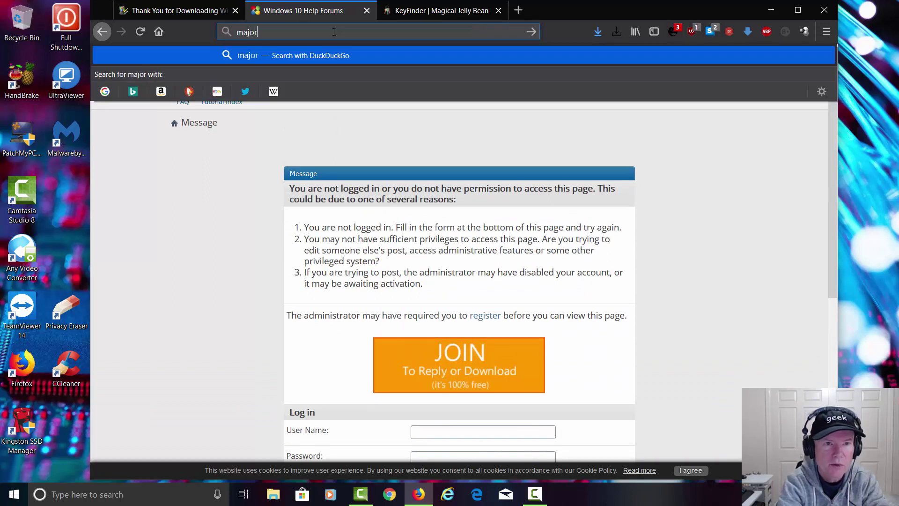
pyautogui.write('eks.com')
pyautogui.press('Return')
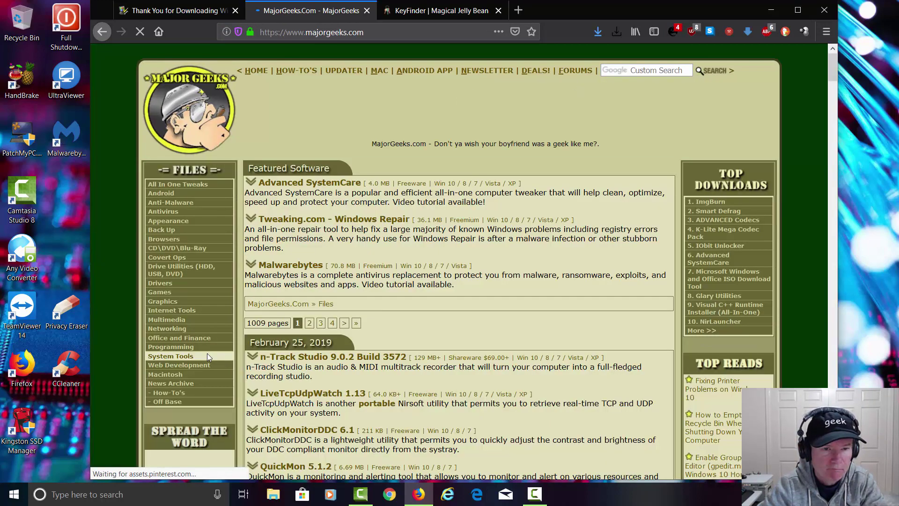
pyautogui.scroll(-4, 209, 351)
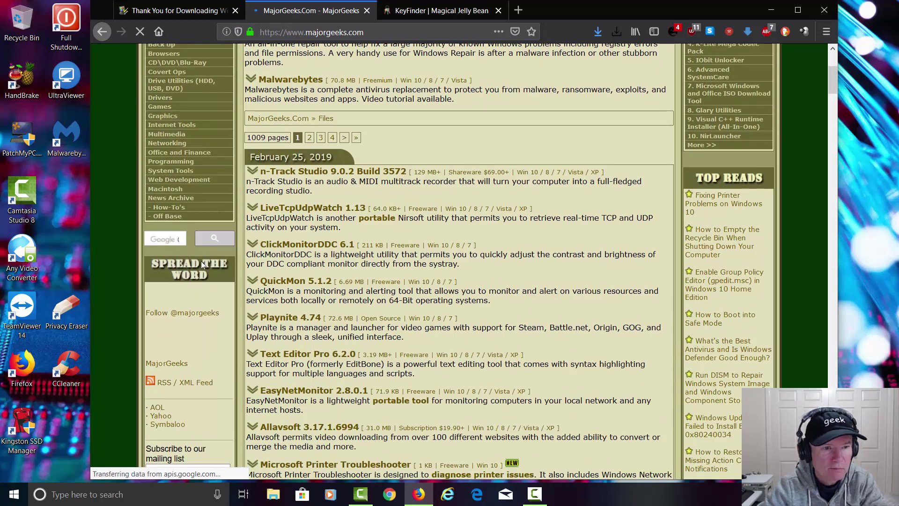
# - Search MajorGeeks for 'key plus' and open the ShowKeyPlus 1.0.6919 download result
pyautogui.click(165, 238)
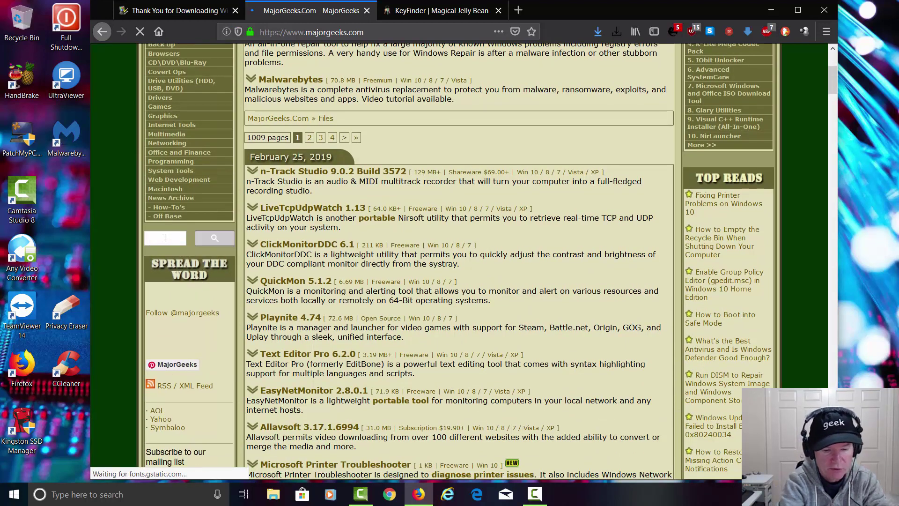
pyautogui.write('key plus')
pyautogui.press('Return')
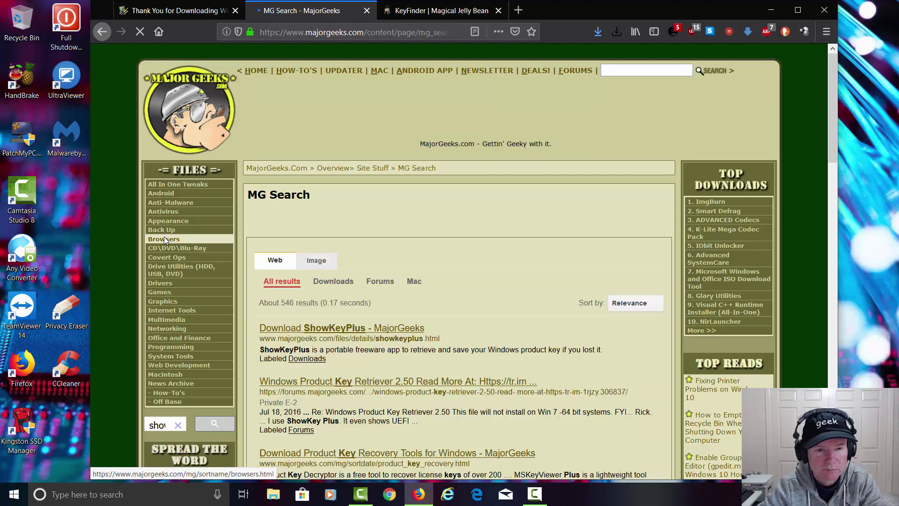
pyautogui.scroll(-1, 427, 240)
pyautogui.scroll(-2, 428, 240)
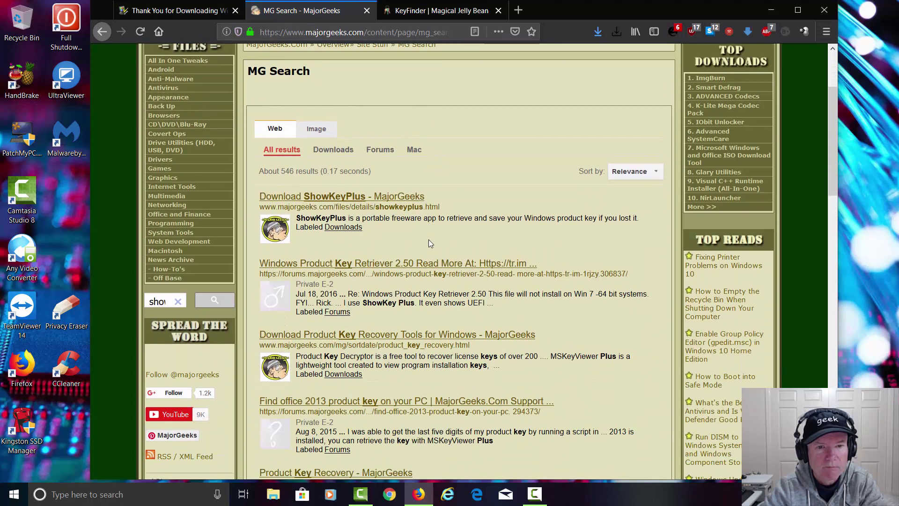
pyautogui.click(359, 200)
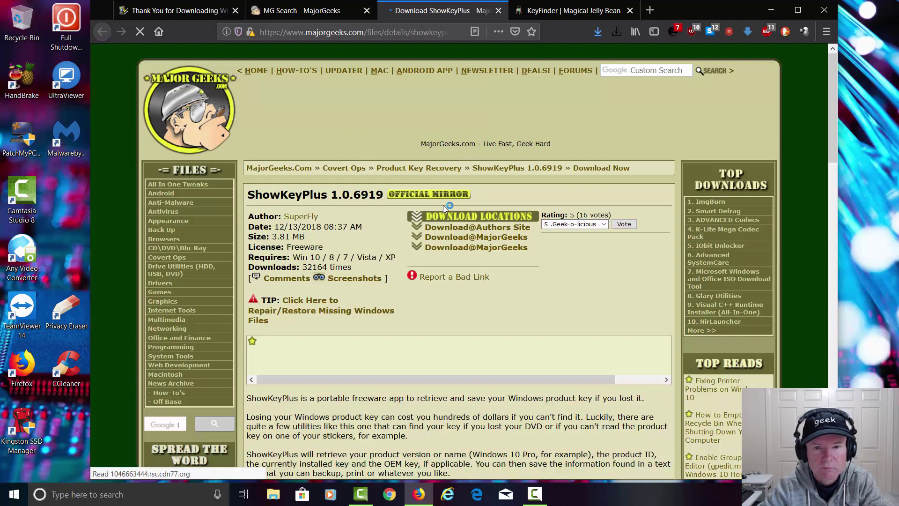
# - Save ShowKeyPlus1.0.6919.zip (3.8 MB) through the Download@Authors Site link
pyautogui.click(461, 229)
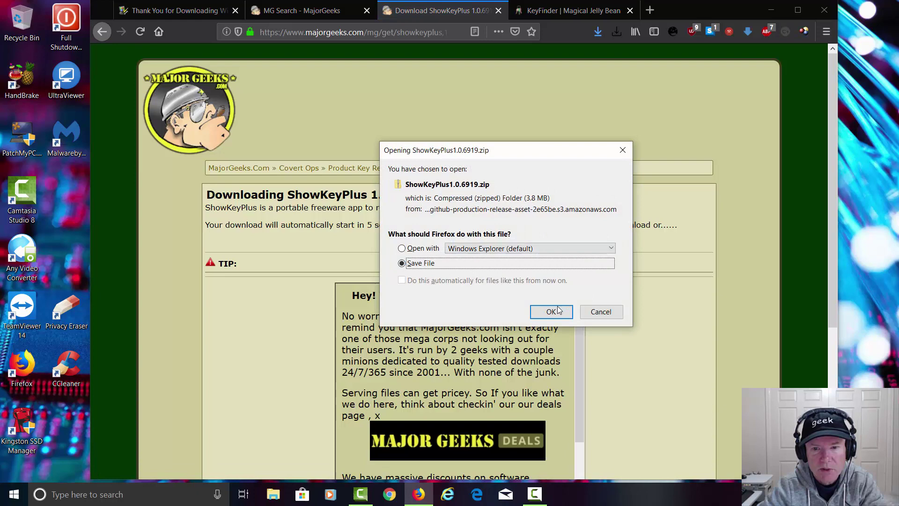
pyautogui.click(552, 312)
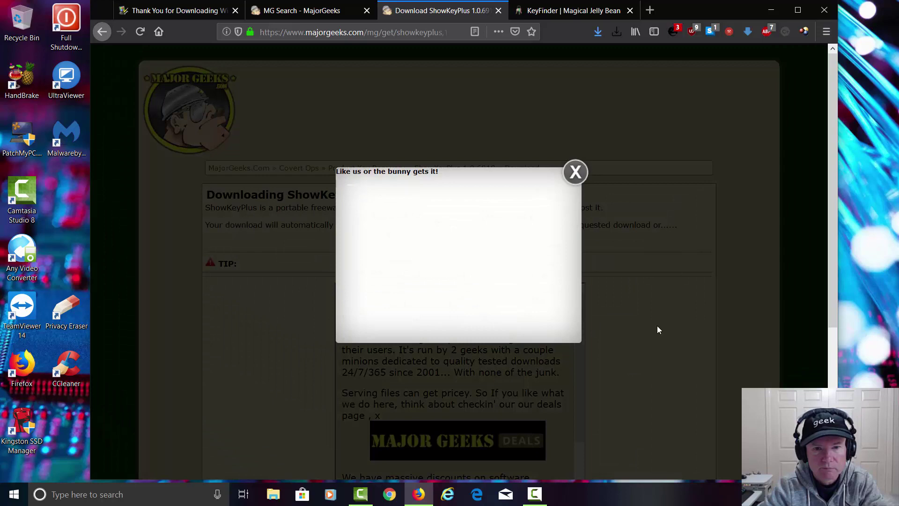
# - Extract All on ShowKeyPlus1.0.6919.zip in Downloads, accepting the proposed ShowKeyPlus1.0.6919 folder
pyautogui.click(272, 496)
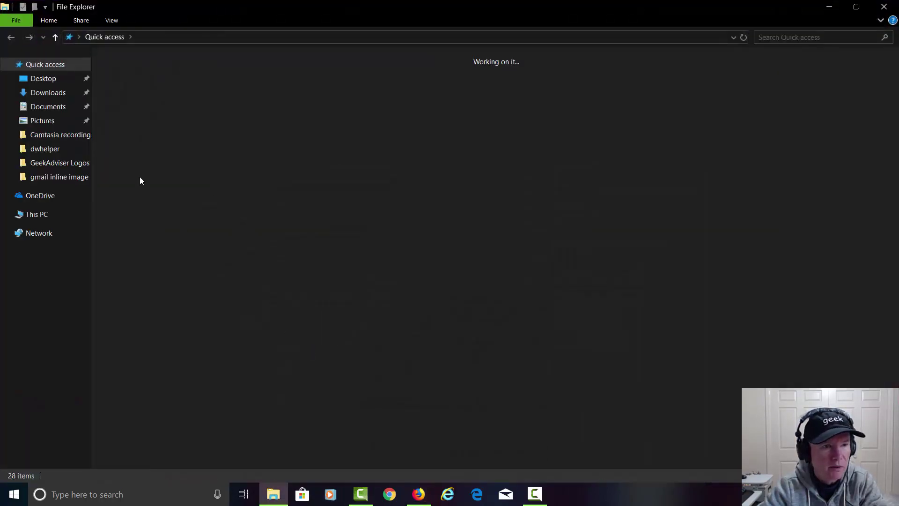
pyautogui.click(57, 94)
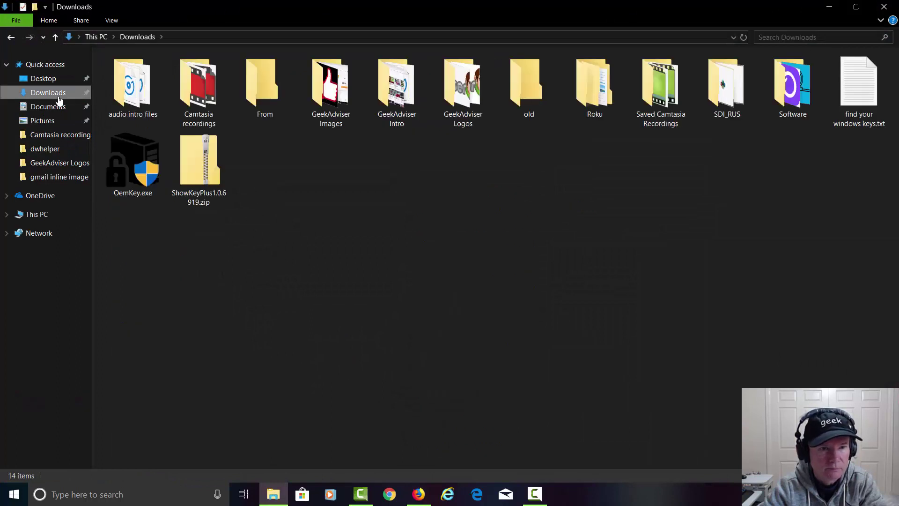
pyautogui.click(202, 167)
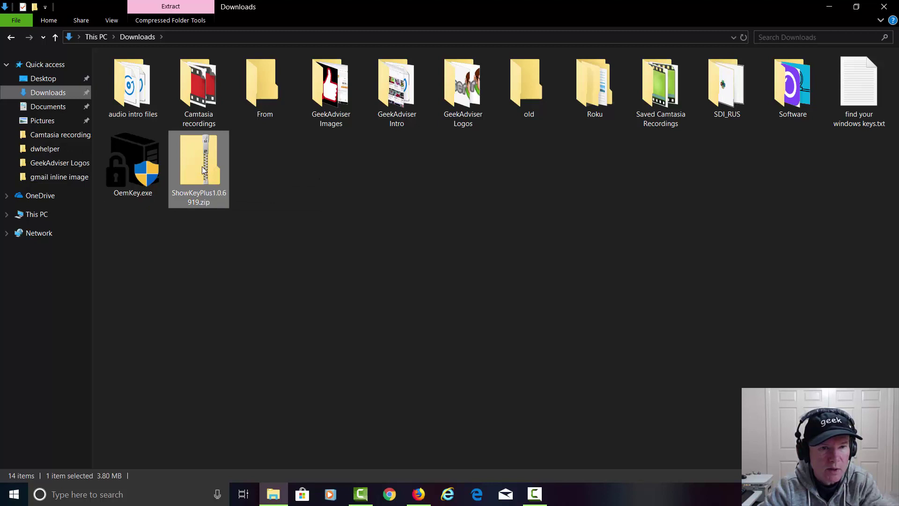
pyautogui.rightClick(201, 167)
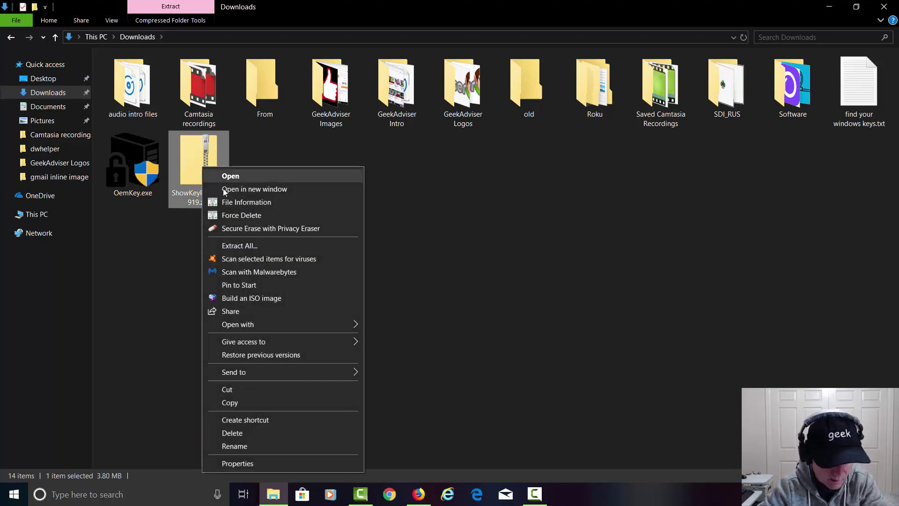
pyautogui.click(252, 245)
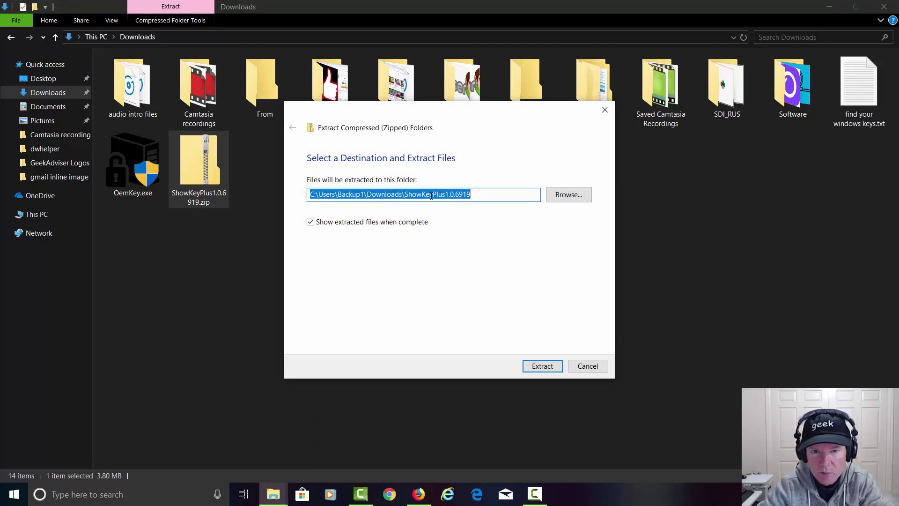
pyautogui.click(538, 368)
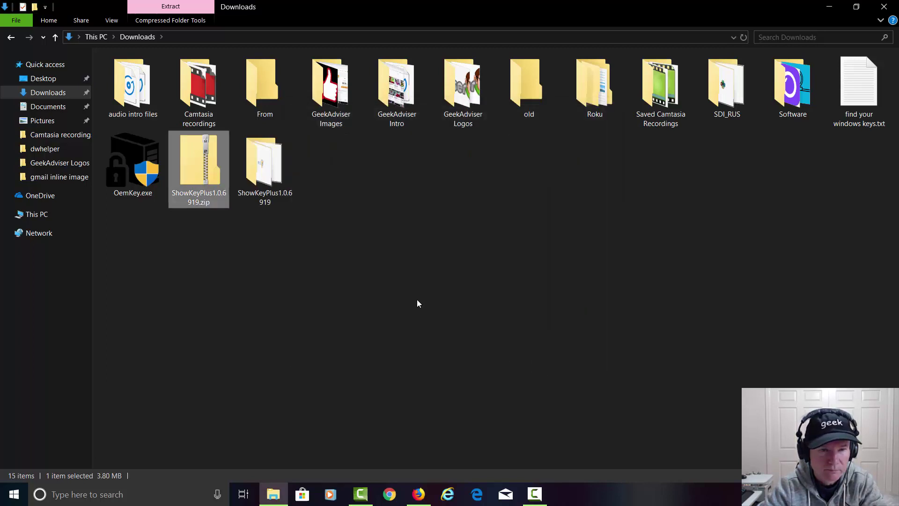
# - Run ShowKeyPlus(x64).exe from the extracted folder, review the Windows keys, then close it
pyautogui.doubleClick(257, 172)
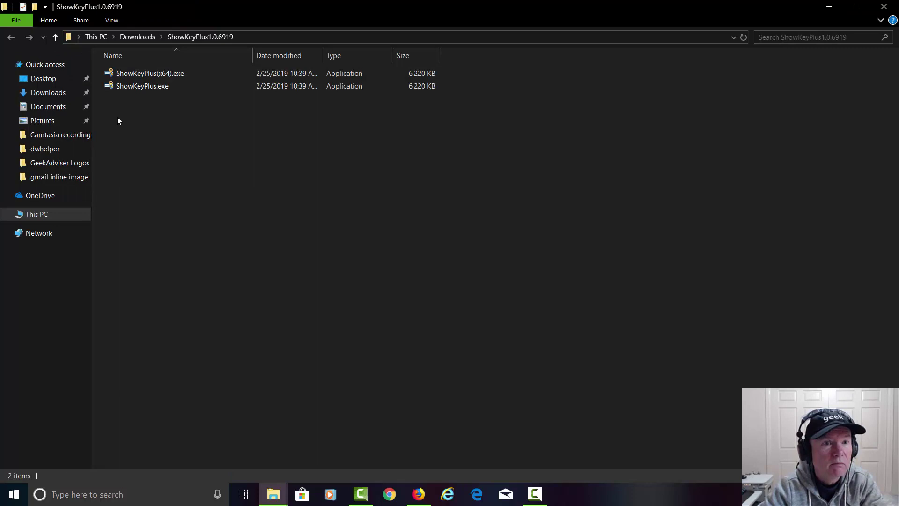
pyautogui.doubleClick(170, 73)
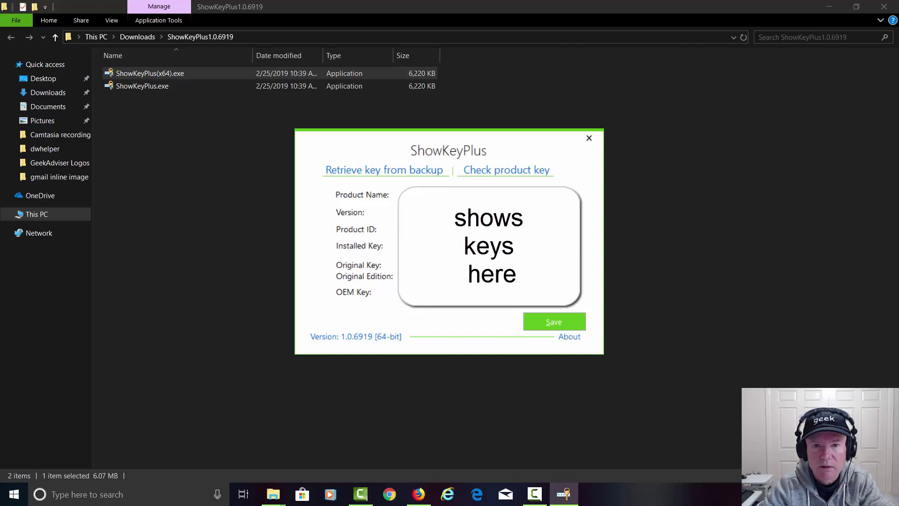
pyautogui.click(589, 138)
# - Close both Explorer windows, then save the free KeyFinderInstaller.exe (906 KB) from the KeyFinder page
pyautogui.click(885, 8)
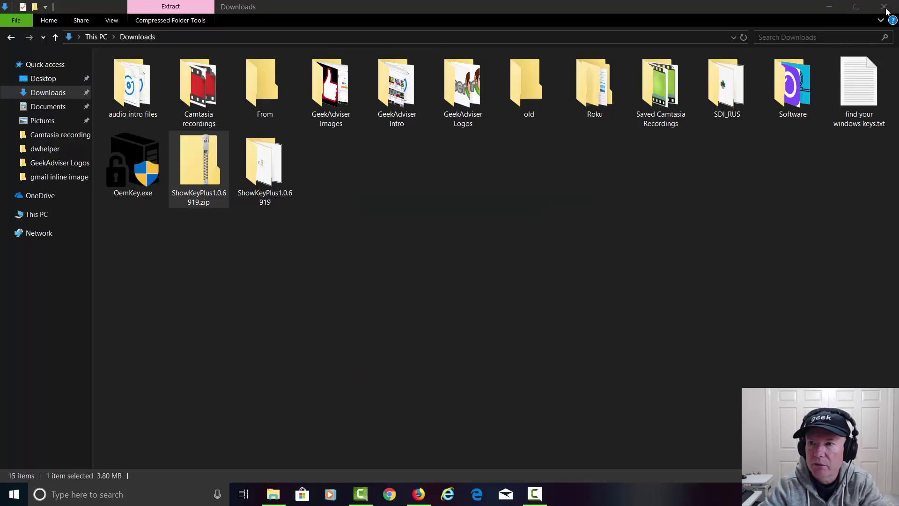
pyautogui.click(884, 7)
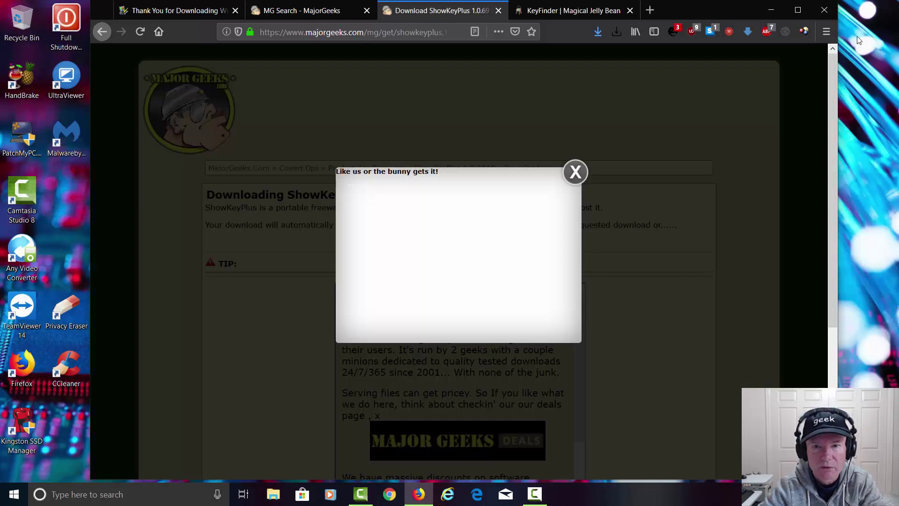
pyautogui.click(585, 12)
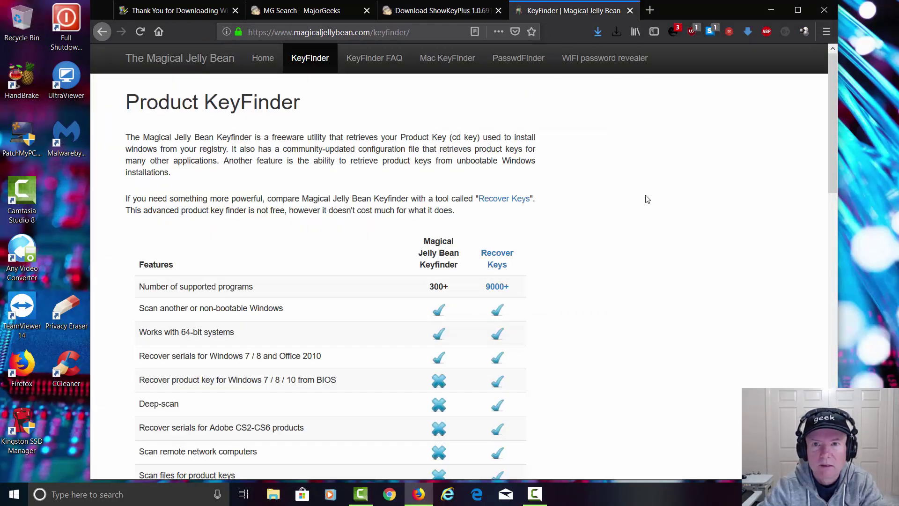
pyautogui.scroll(-2, 649, 197)
pyautogui.scroll(-1, 649, 197)
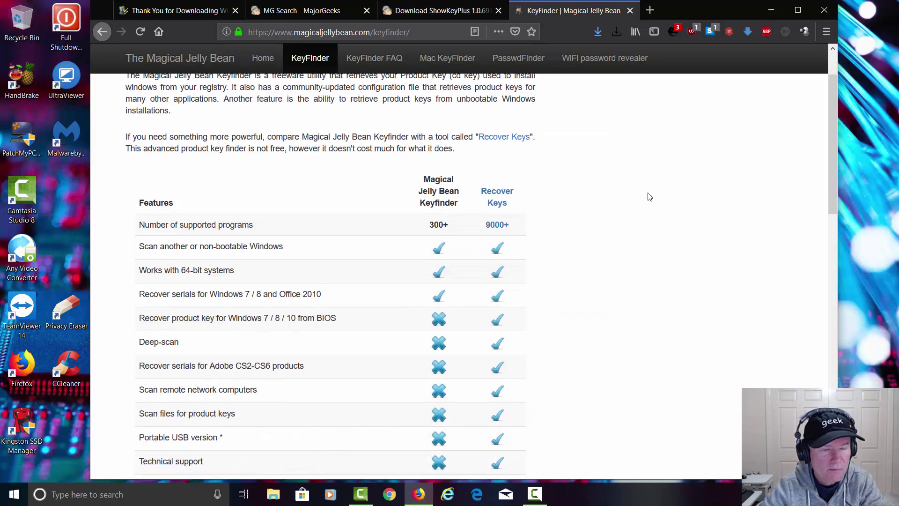
pyautogui.scroll(1, 649, 197)
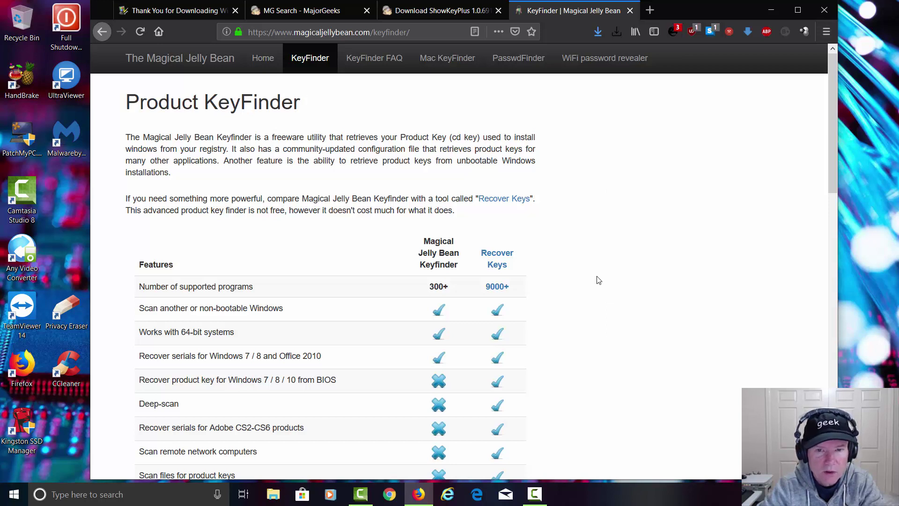
pyautogui.scroll(-2, 599, 280)
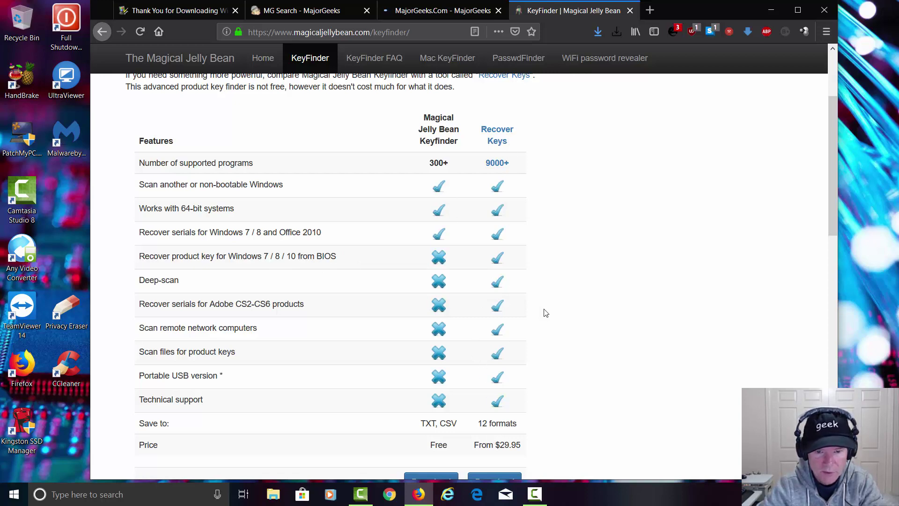
pyautogui.scroll(-4, 548, 310)
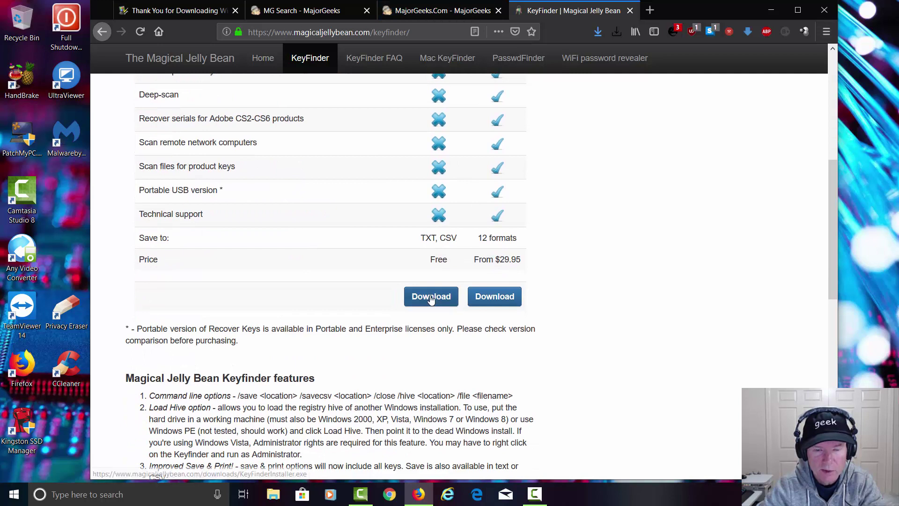
pyautogui.click(432, 299)
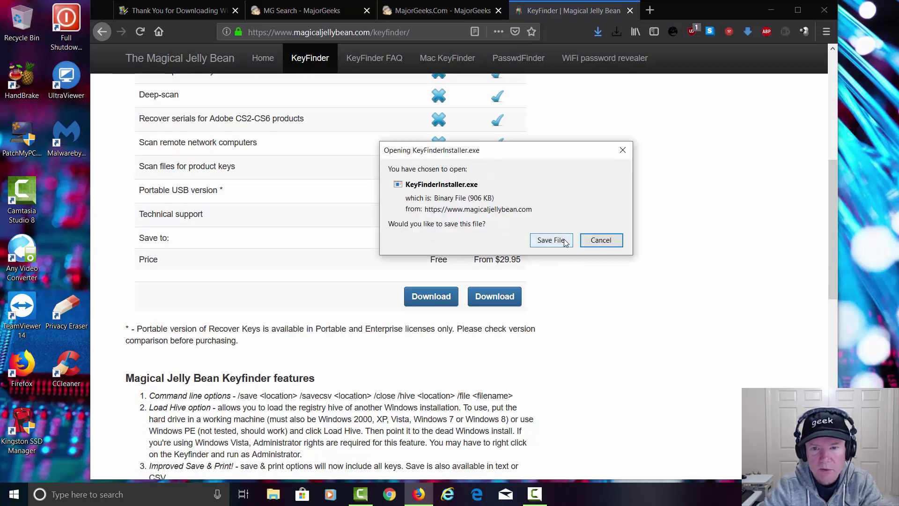
pyautogui.click(566, 240)
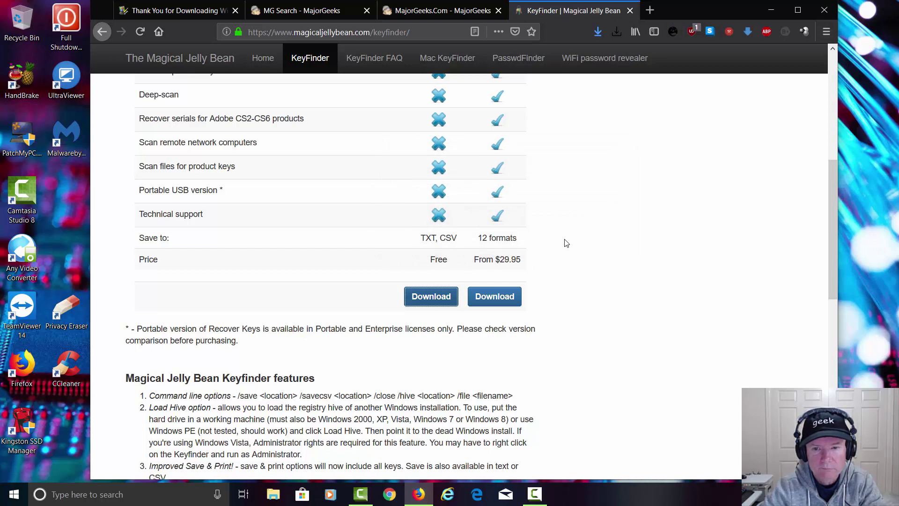
# - Run KeyFinderInstaller.exe from the Downloads folder
pyautogui.click(274, 495)
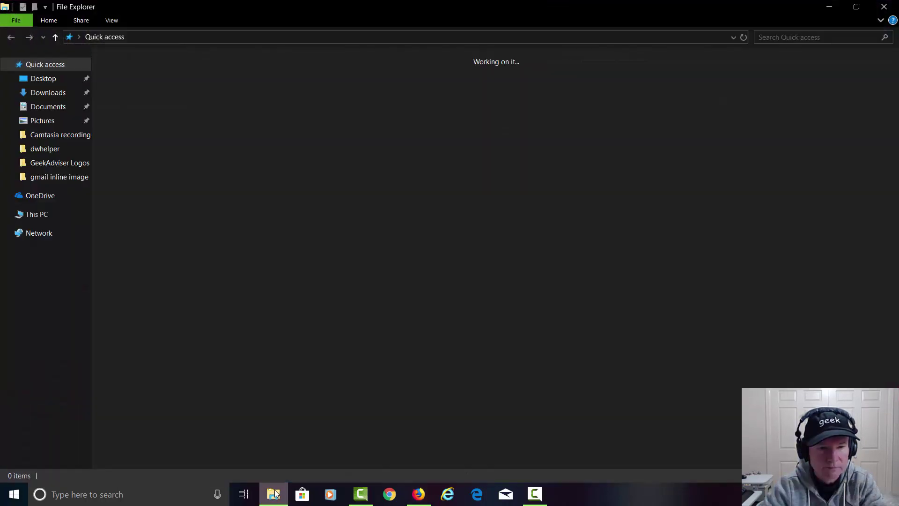
pyautogui.click(57, 90)
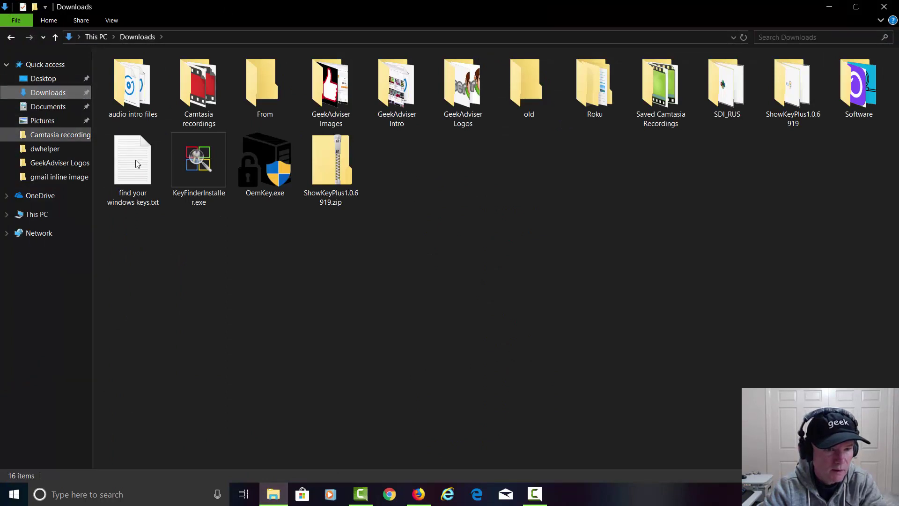
pyautogui.click(194, 176)
pyautogui.doubleClick(196, 178)
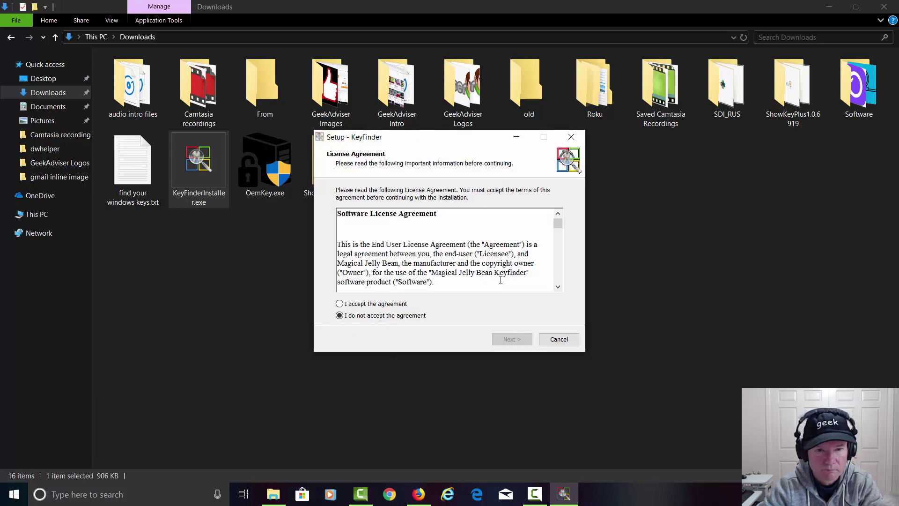
# - Install KeyFinder to C:\Program Files (x86)\Magical Jelly Bean with a desktop shortcut and launch it
pyautogui.click(372, 304)
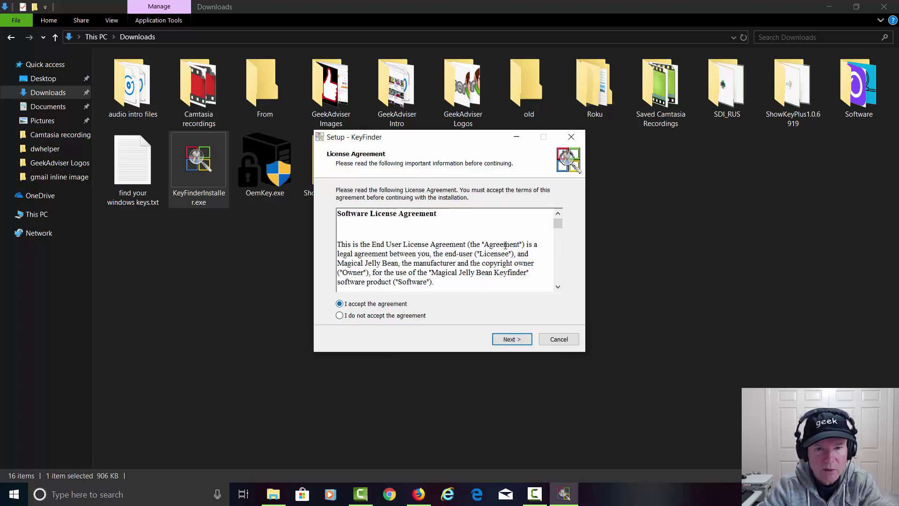
pyautogui.click(519, 338)
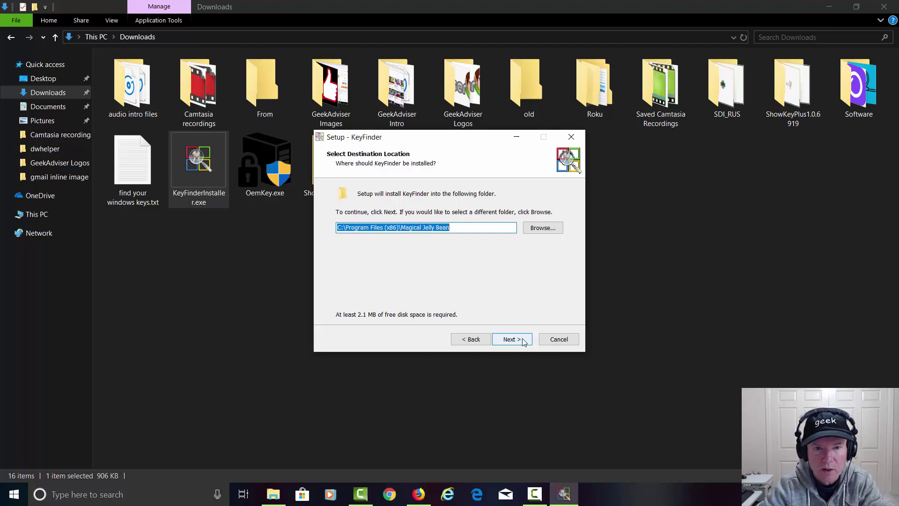
pyautogui.click(523, 340)
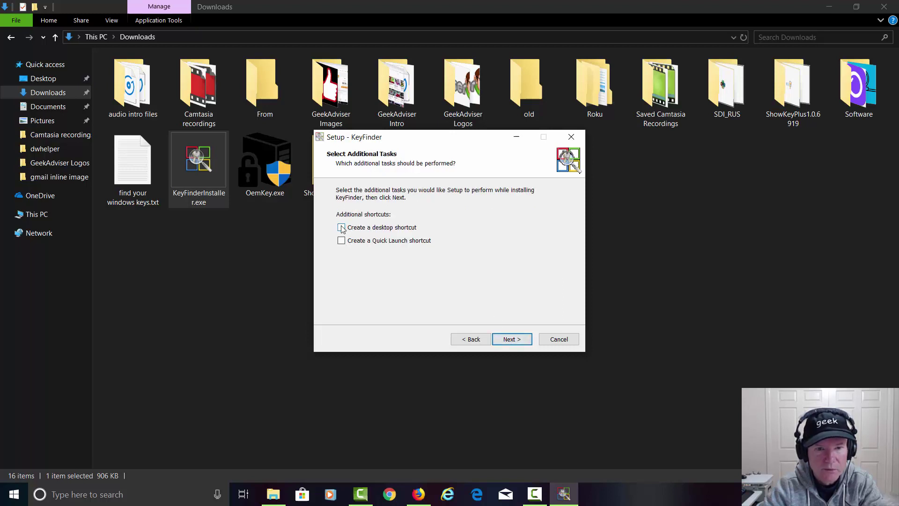
pyautogui.click(341, 228)
pyautogui.click(523, 342)
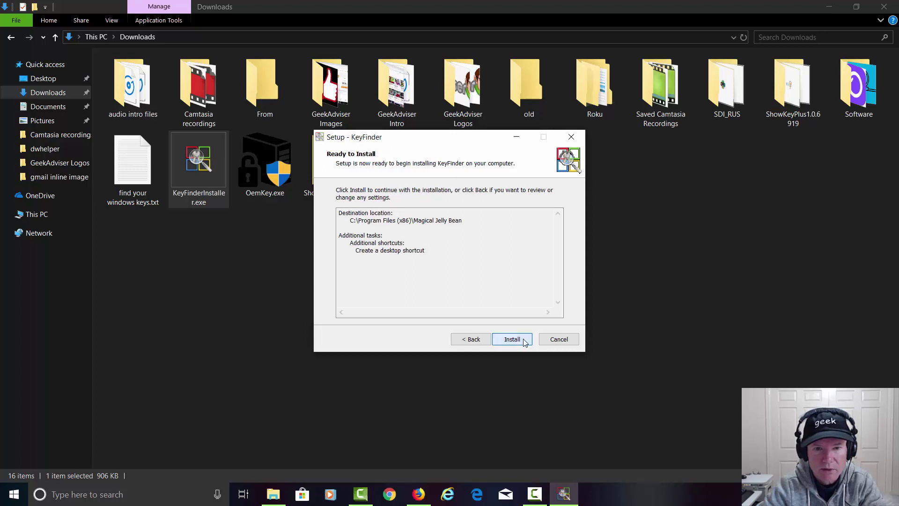
pyautogui.click(525, 342)
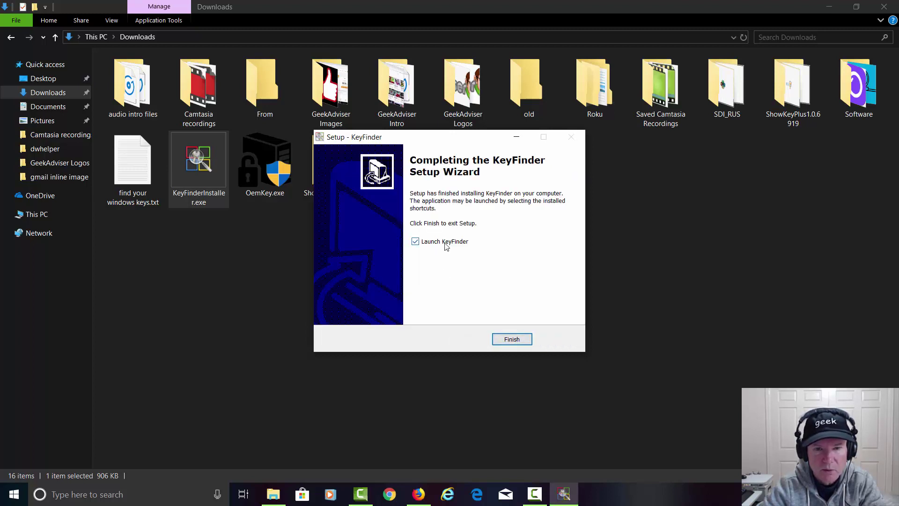
pyautogui.click(512, 339)
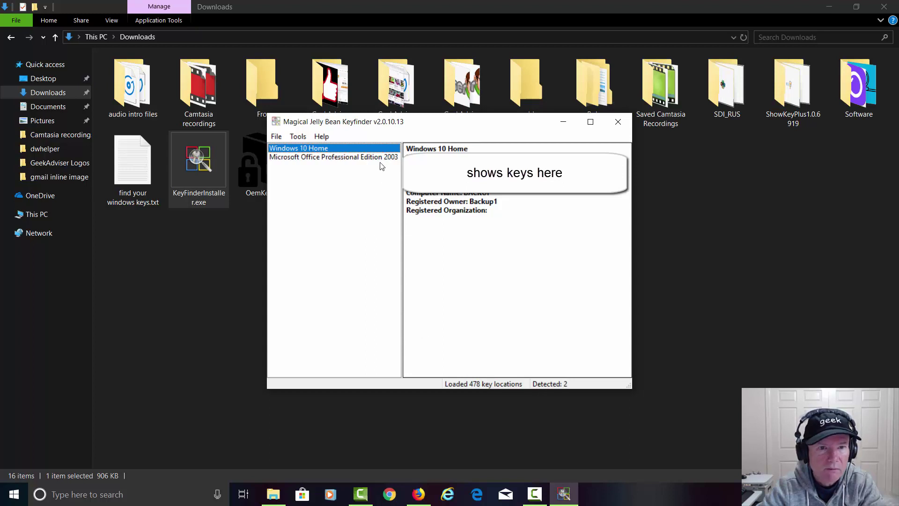
# - Show the Office Professional Edition 2003 key, then close Keyfinder and dismiss the Recover Keys prompt
pyautogui.click(340, 158)
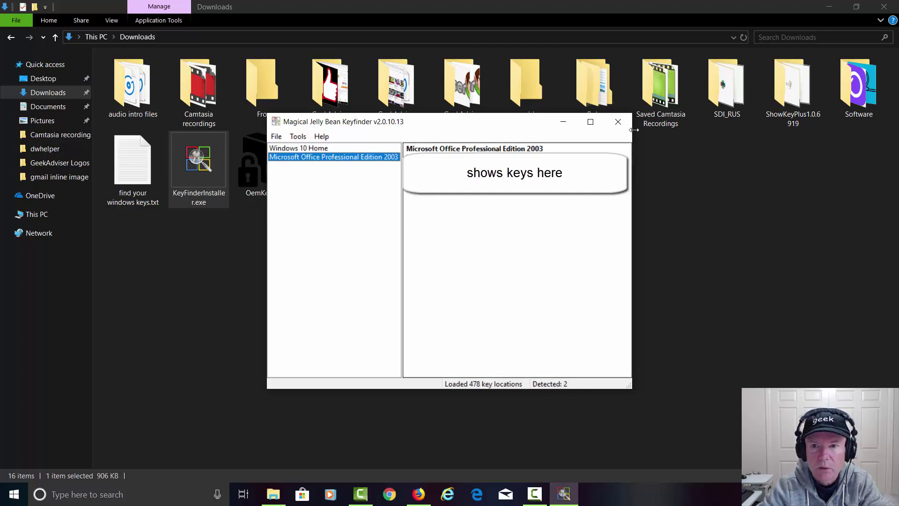
pyautogui.click(619, 123)
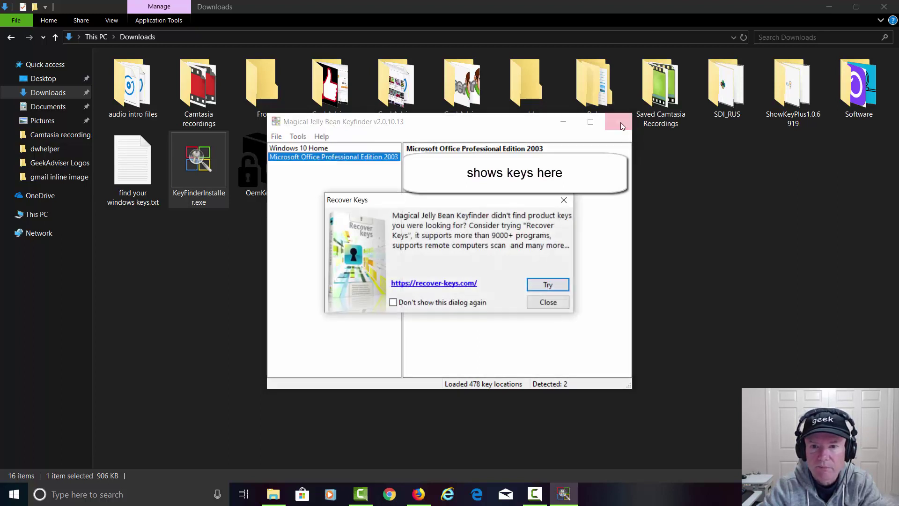
pyautogui.click(562, 305)
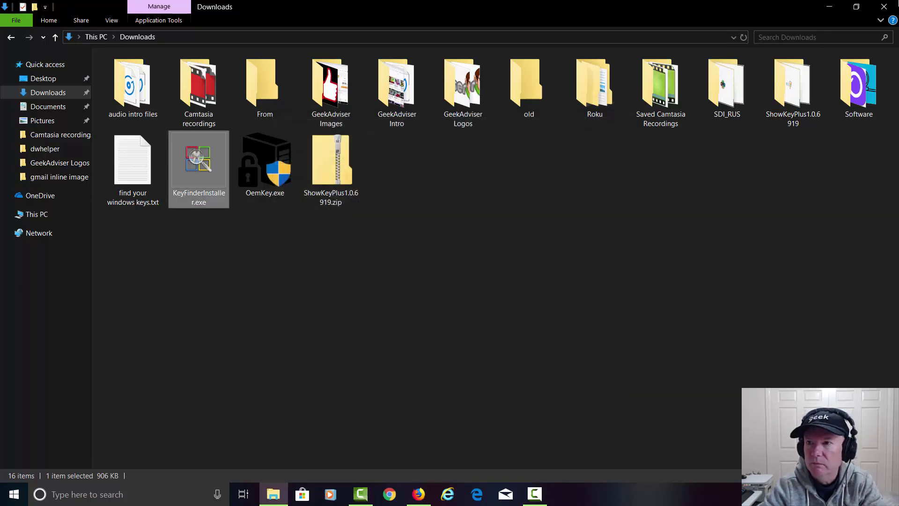
# - Close the Downloads window, then exit Firefox and confirm closing its four tabs
pyautogui.click(884, 6)
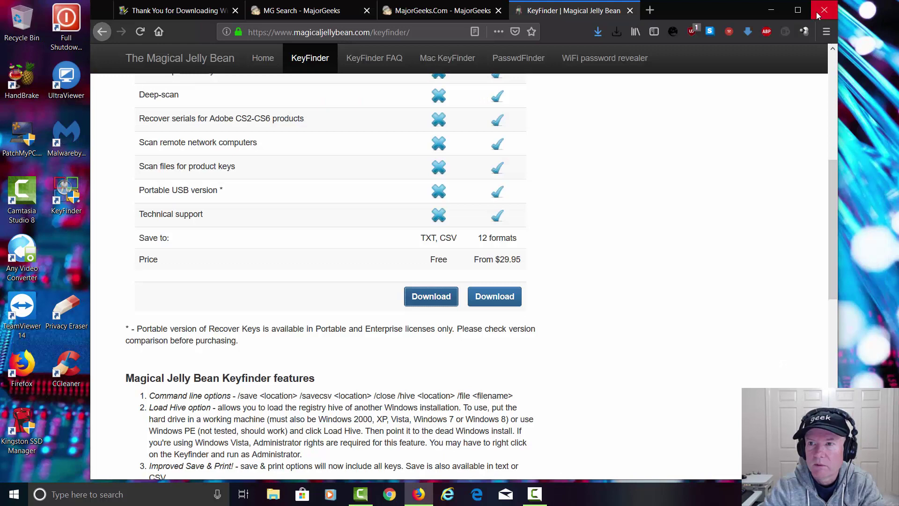
pyautogui.click(823, 10)
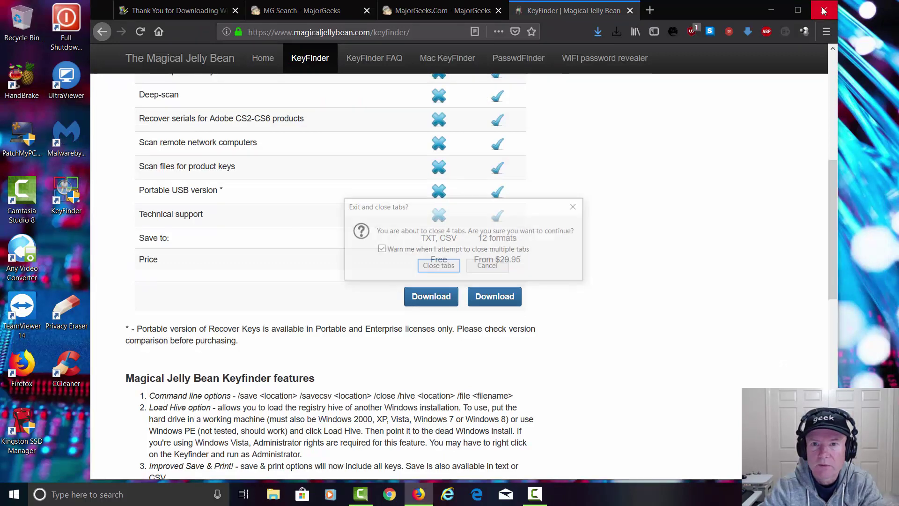
pyautogui.click(438, 267)
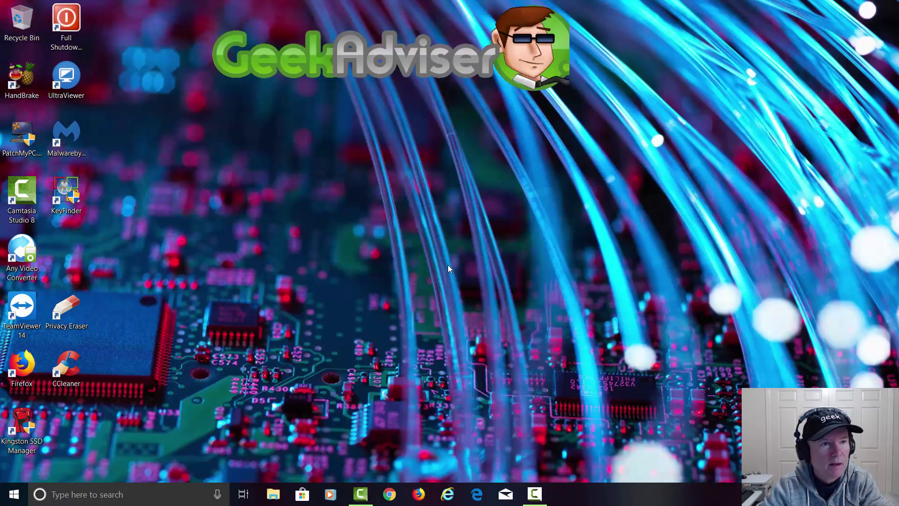